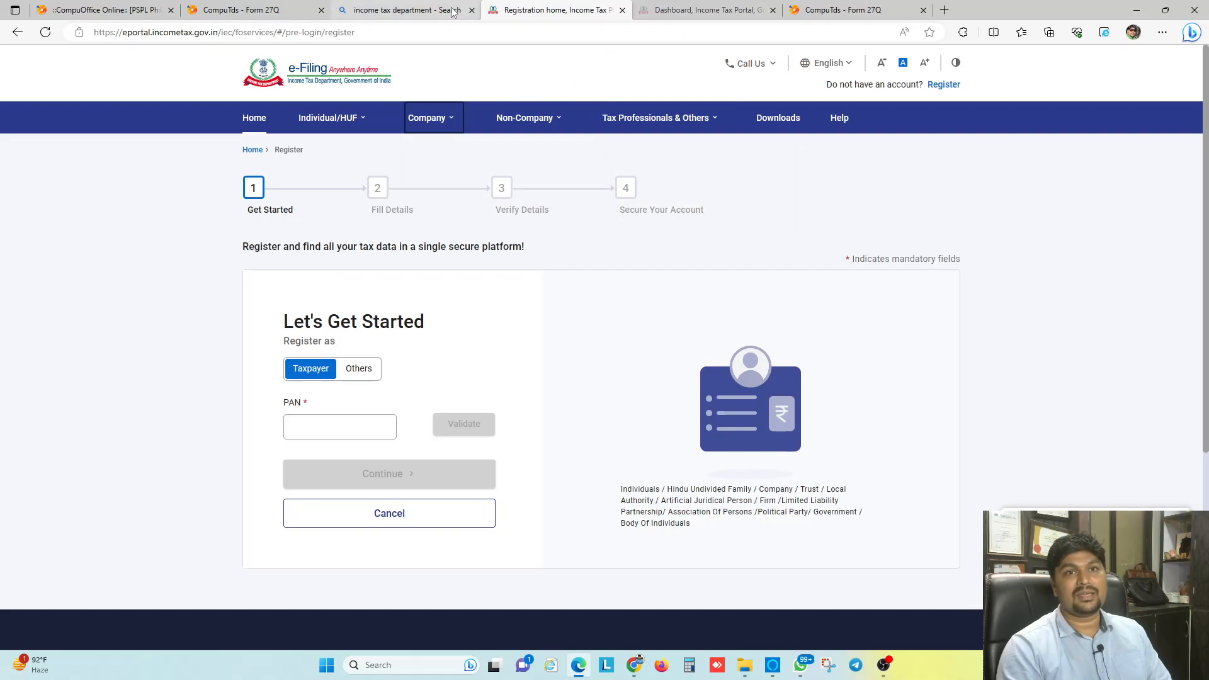
Step: Open e-Pay Tax on the income tax e-Filing portal and start a new payment
left_click(852, 8)
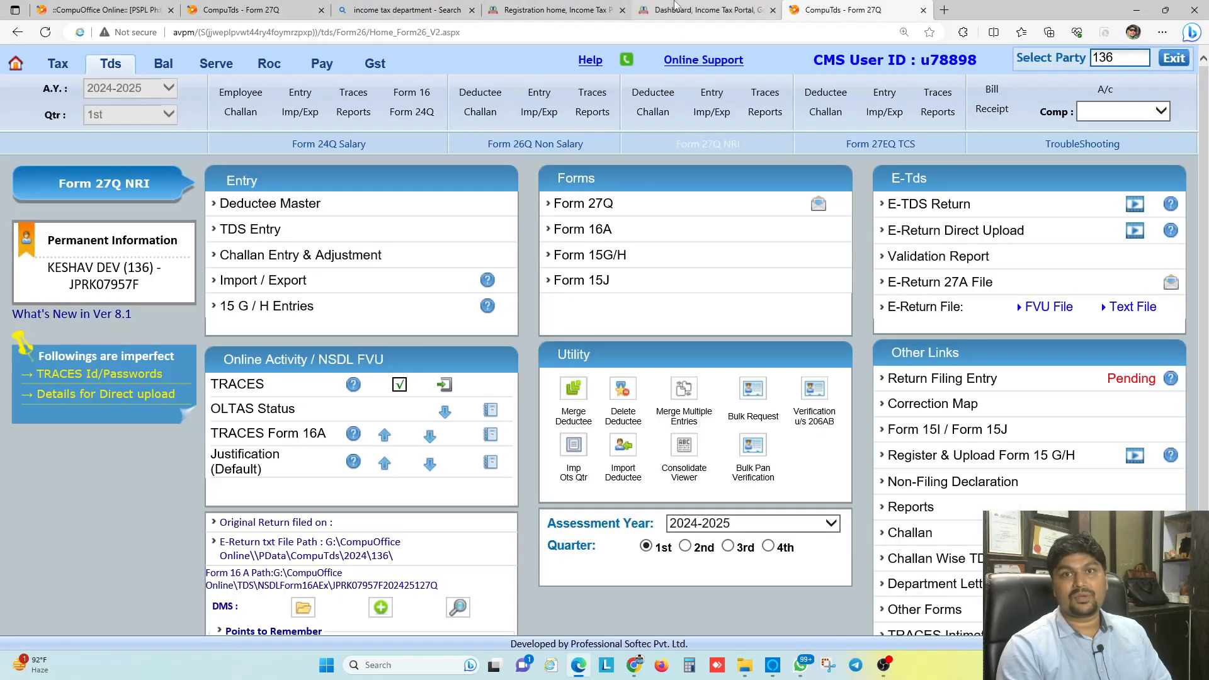
left_click(712, 9)
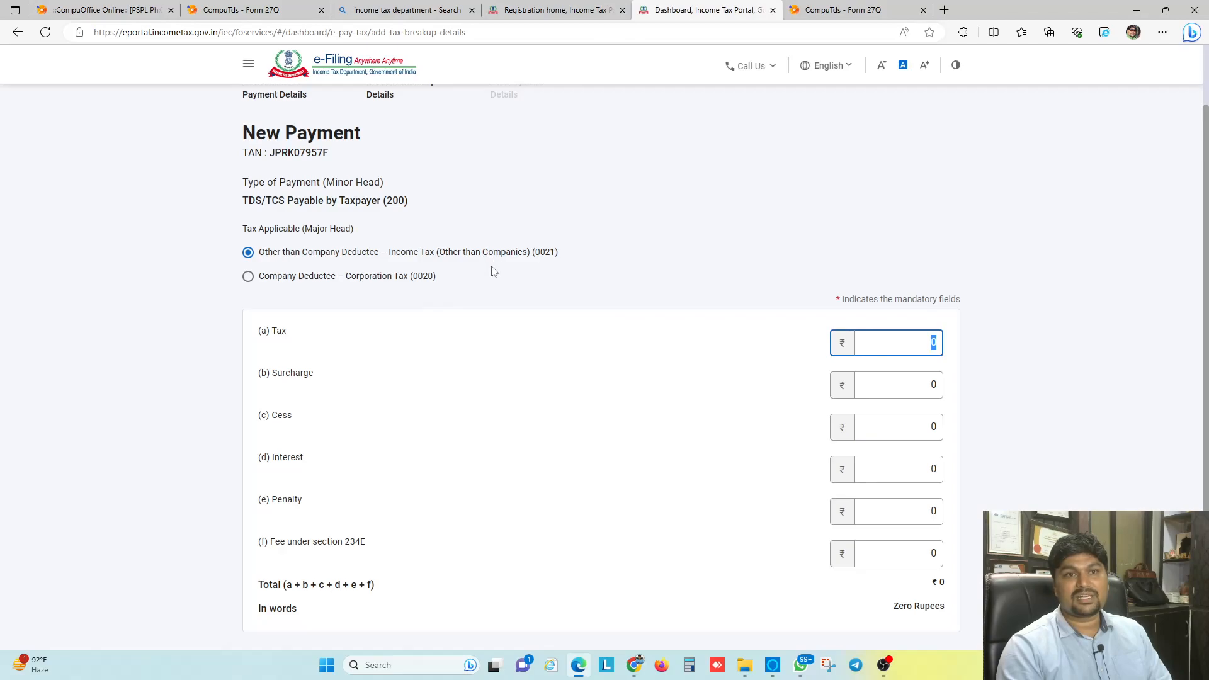
scroll(566, 173, "up", 2)
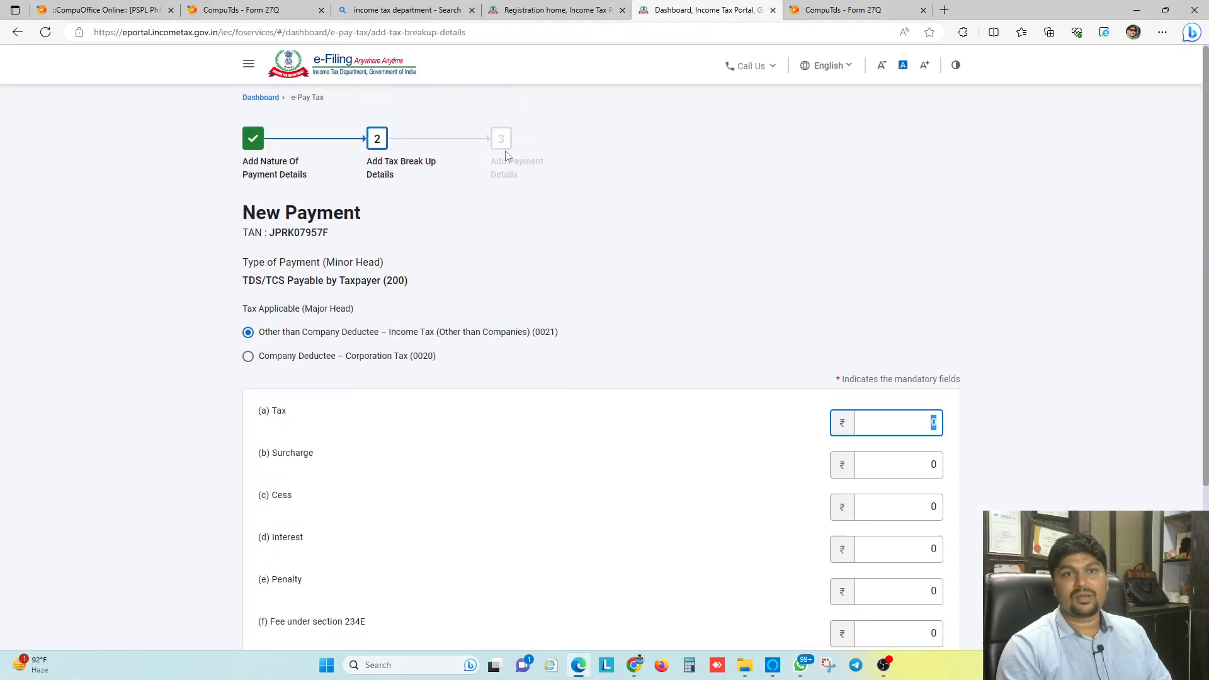
left_click(329, 107)
left_click(411, 176)
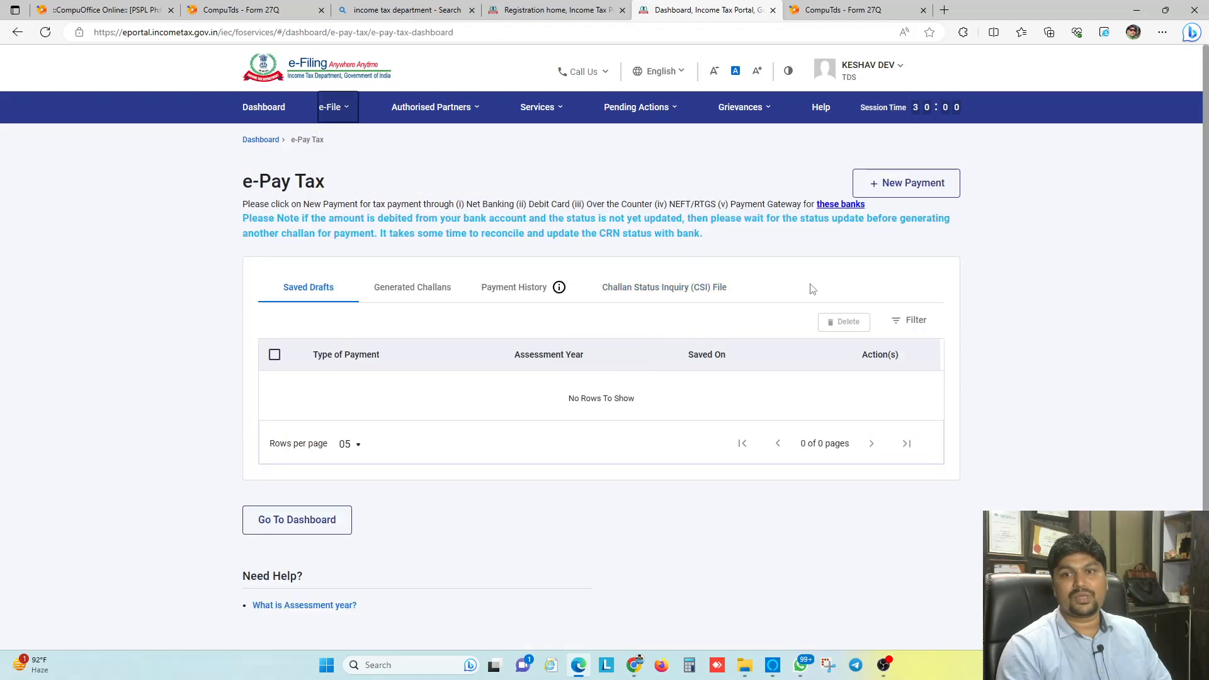
left_click(920, 185)
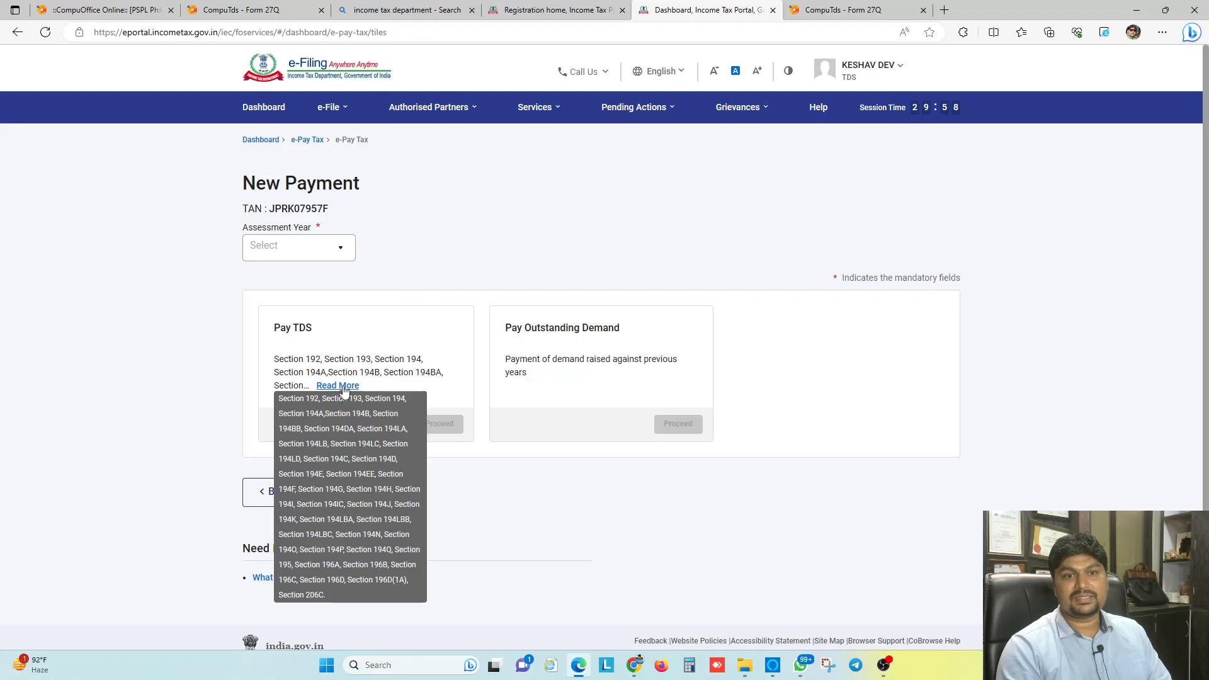
Step: Select assessment year 2024-25 for the new payment and proceed with Pay TDS
left_click(306, 247)
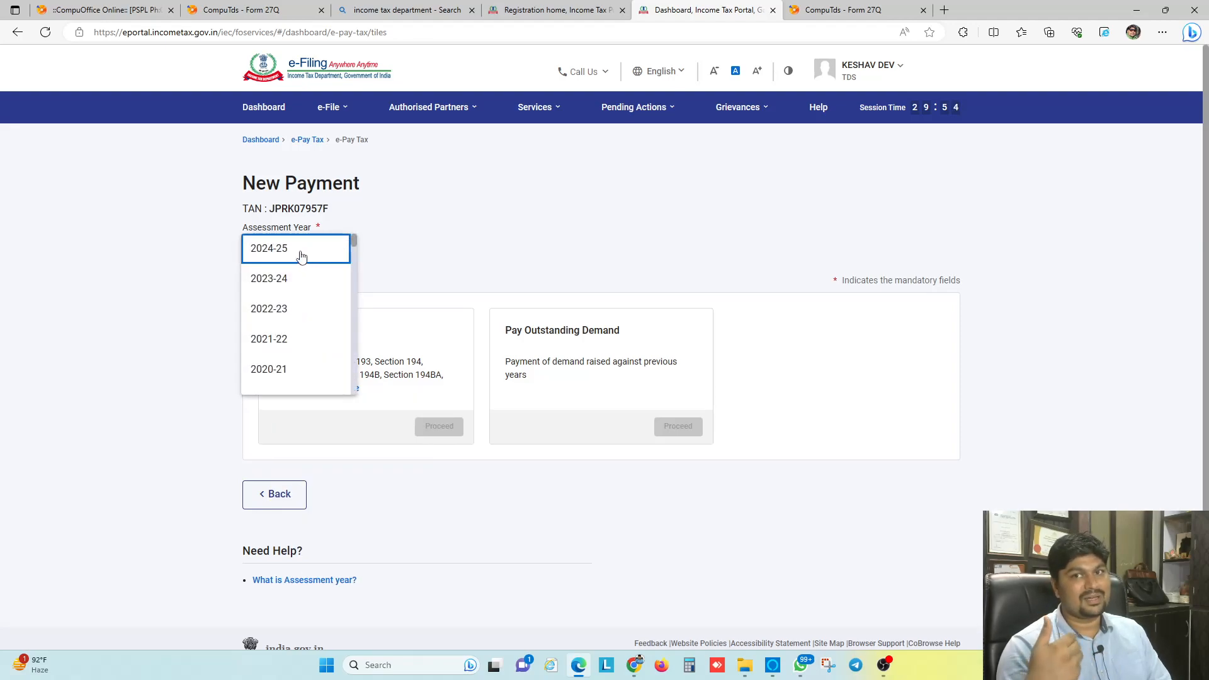
left_click(300, 254)
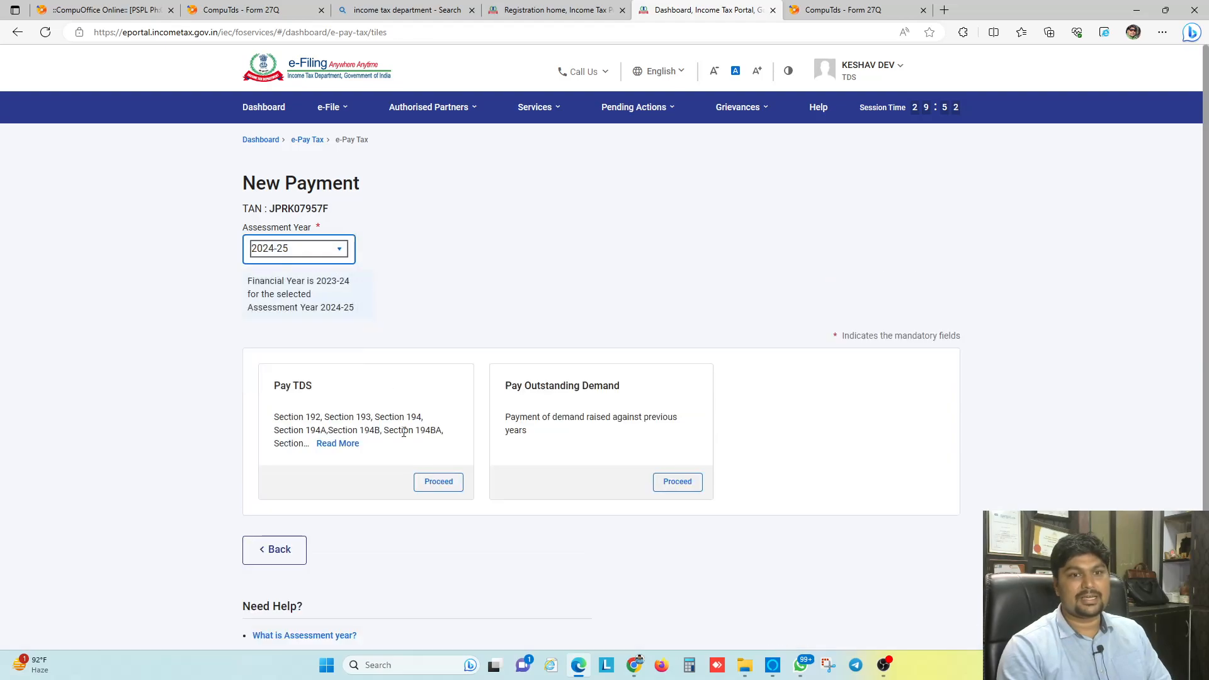
left_click(439, 484)
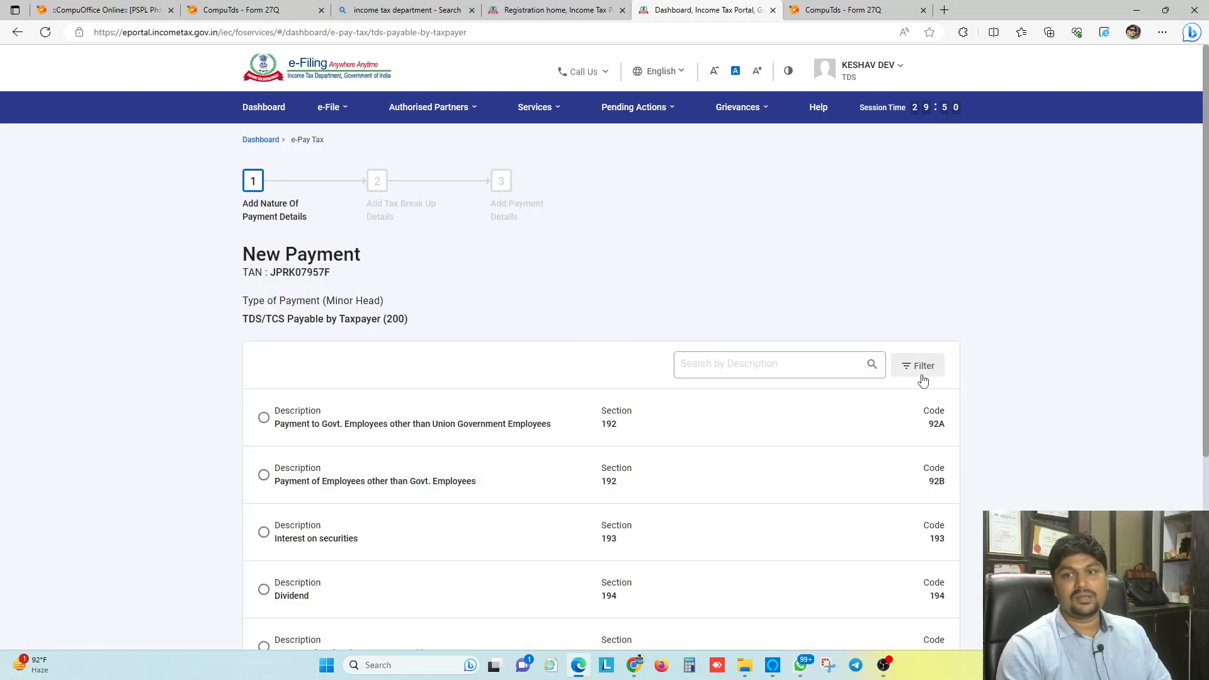
Step: Try to find the nature of payment by searching the descriptions for 195, and clear the search
scroll(881, 346, "down", 5)
scroll(815, 272, "up", 4)
left_click(743, 363)
type("195")
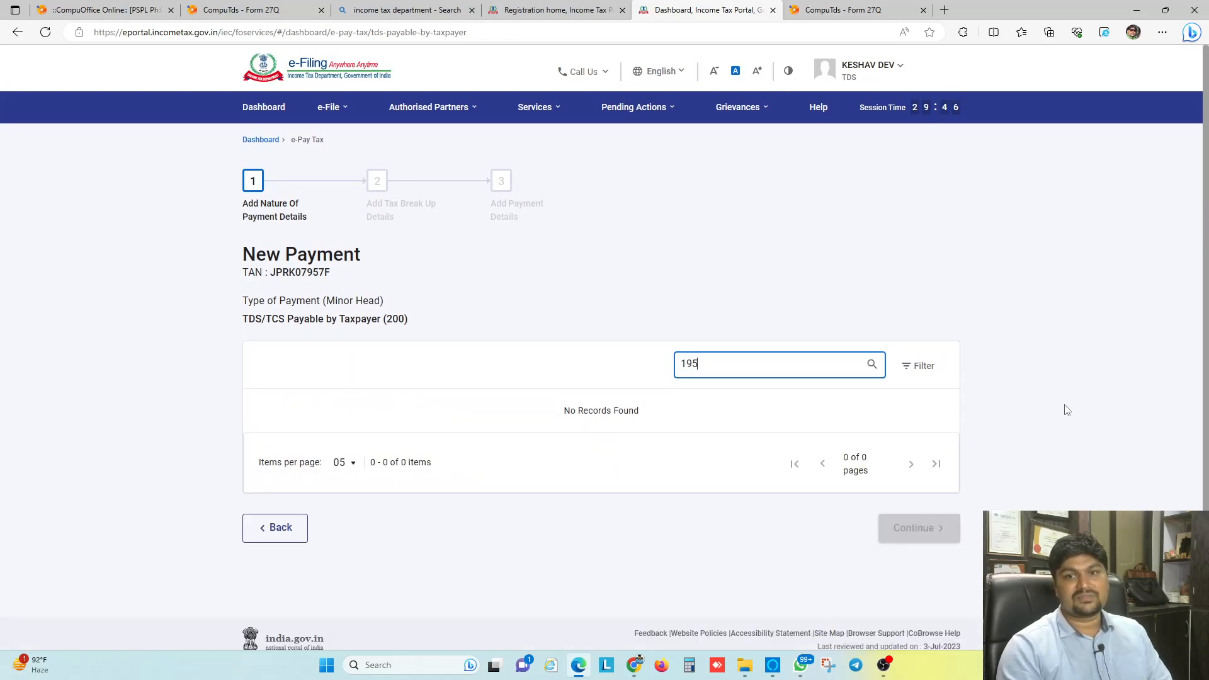
key("BackSpace")
key("BackSpace")
key("BackSpace")
Step: Select "Other sums" under Section 195 as the nature of payment and continue to the tax break-up details
scroll(1070, 413, "down", 5)
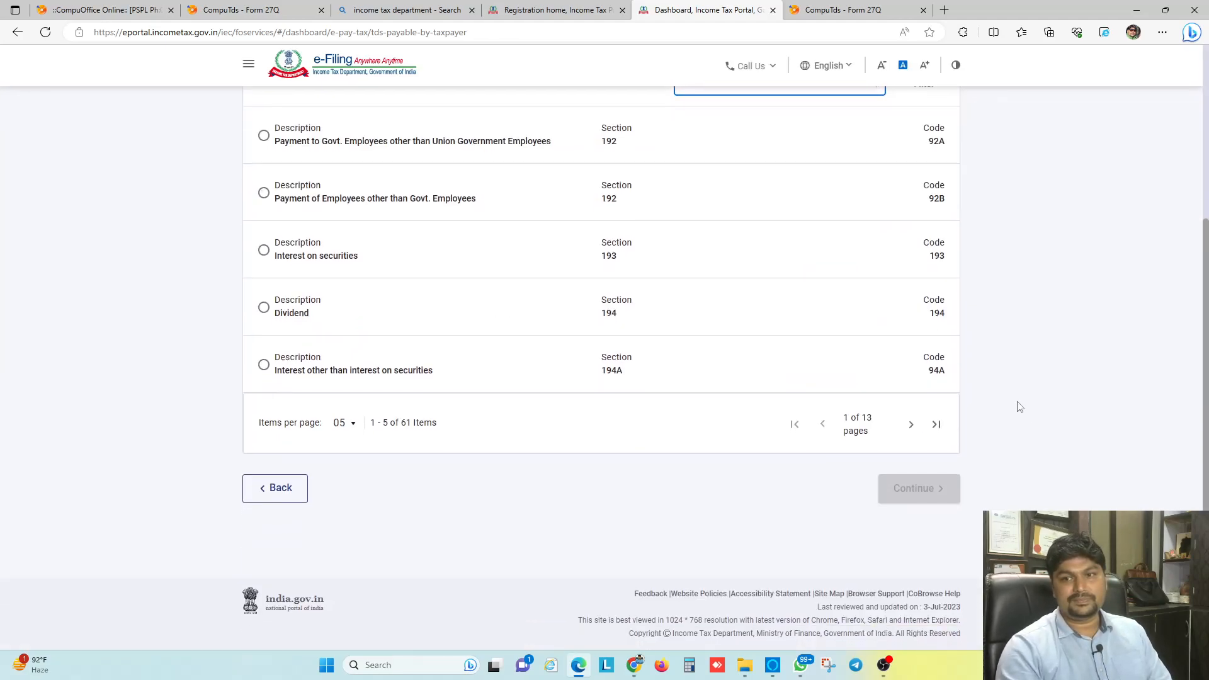
left_click(910, 428)
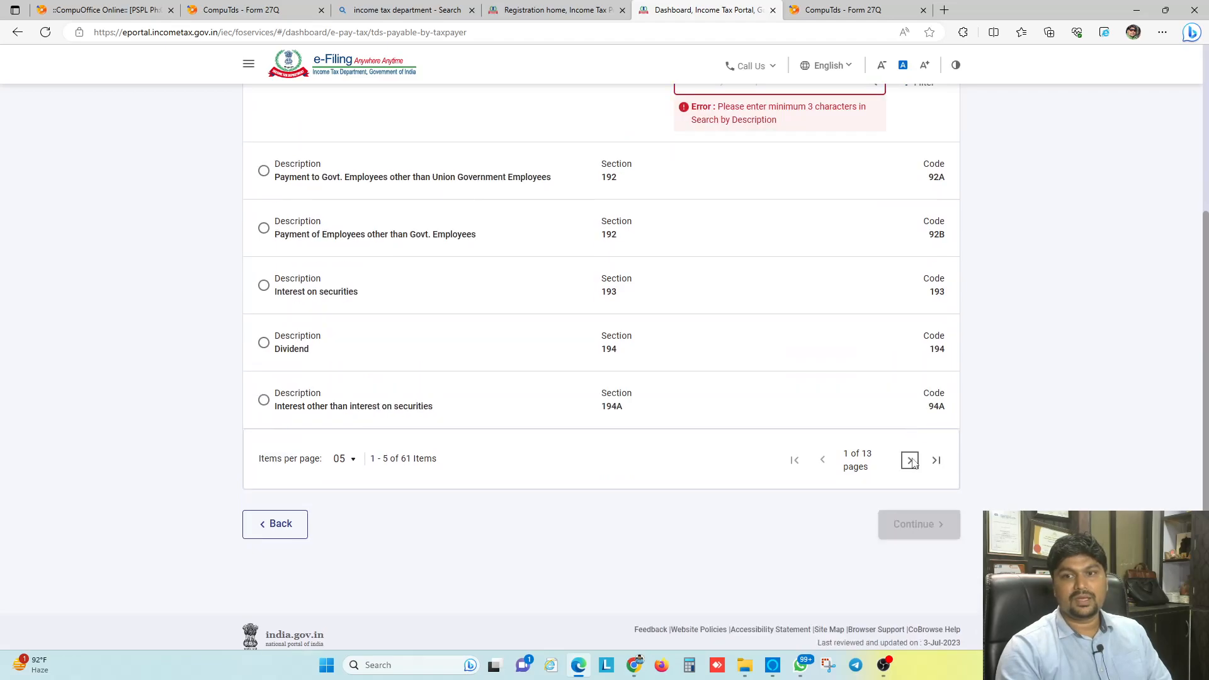
left_click(911, 460)
left_click(911, 461)
left_click(910, 460)
left_click(910, 460)
left_click(911, 460)
left_click(910, 460)
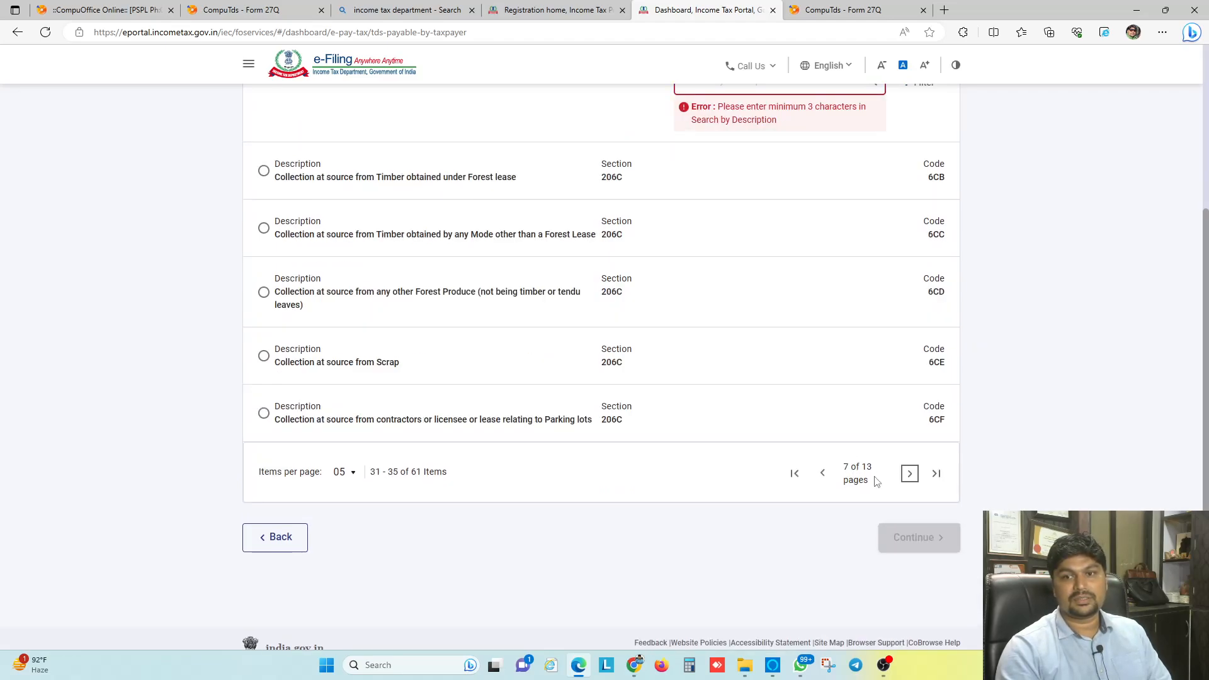
left_click(823, 475)
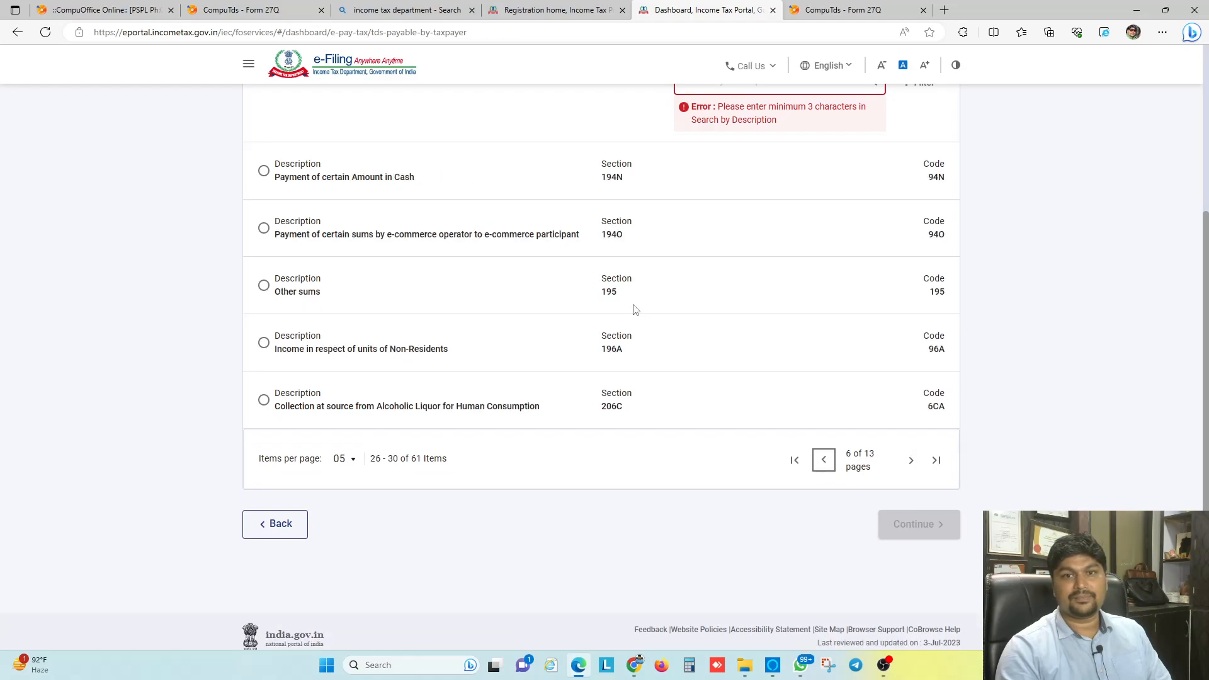
left_click(263, 285)
left_click(918, 533)
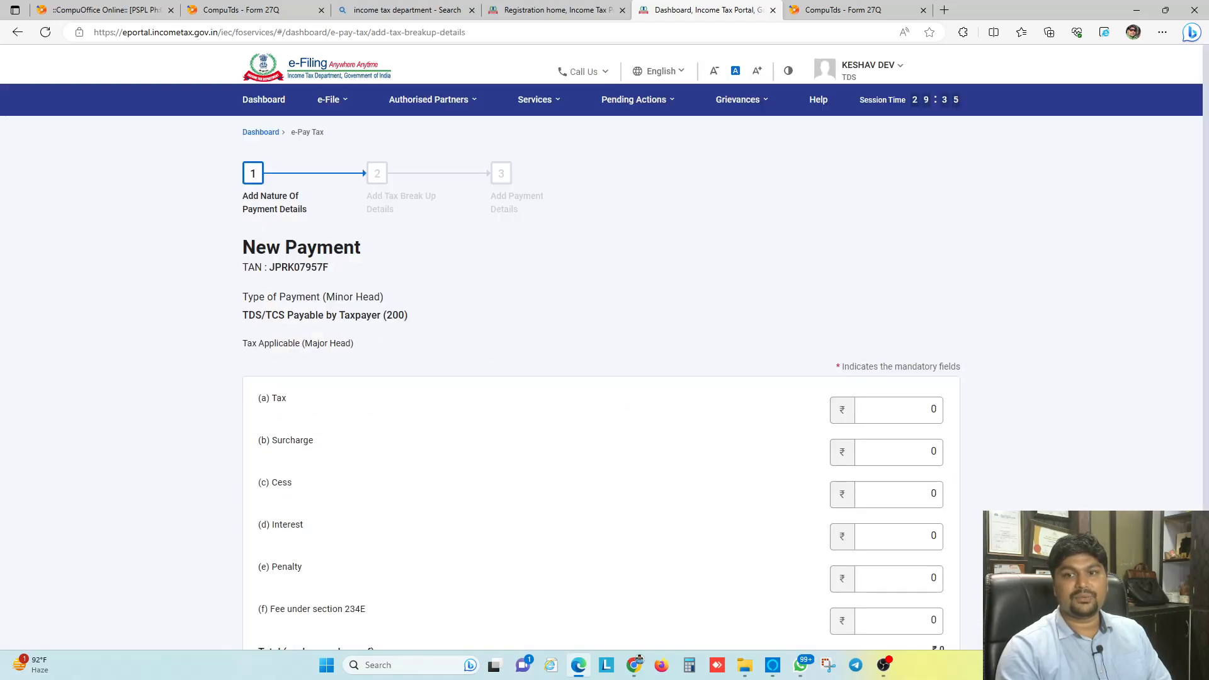
Step: Check the property-sale TDS rate chart in WhatsApp for tax, surcharge and cess, and return to the tax break-up form
scroll(591, 310, "down", 4)
scroll(445, 251, "up", 3)
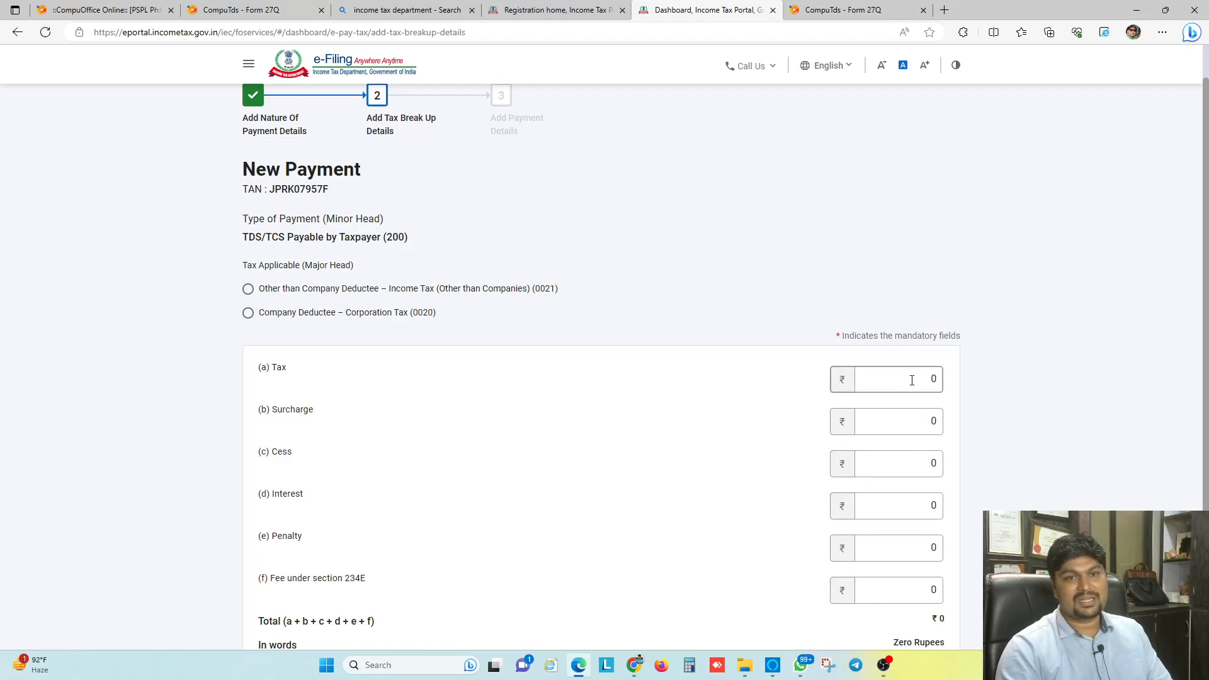
key("alt+Tab")
key("alt+Tab")
key("alt+Tab")
key("alt+Tab")
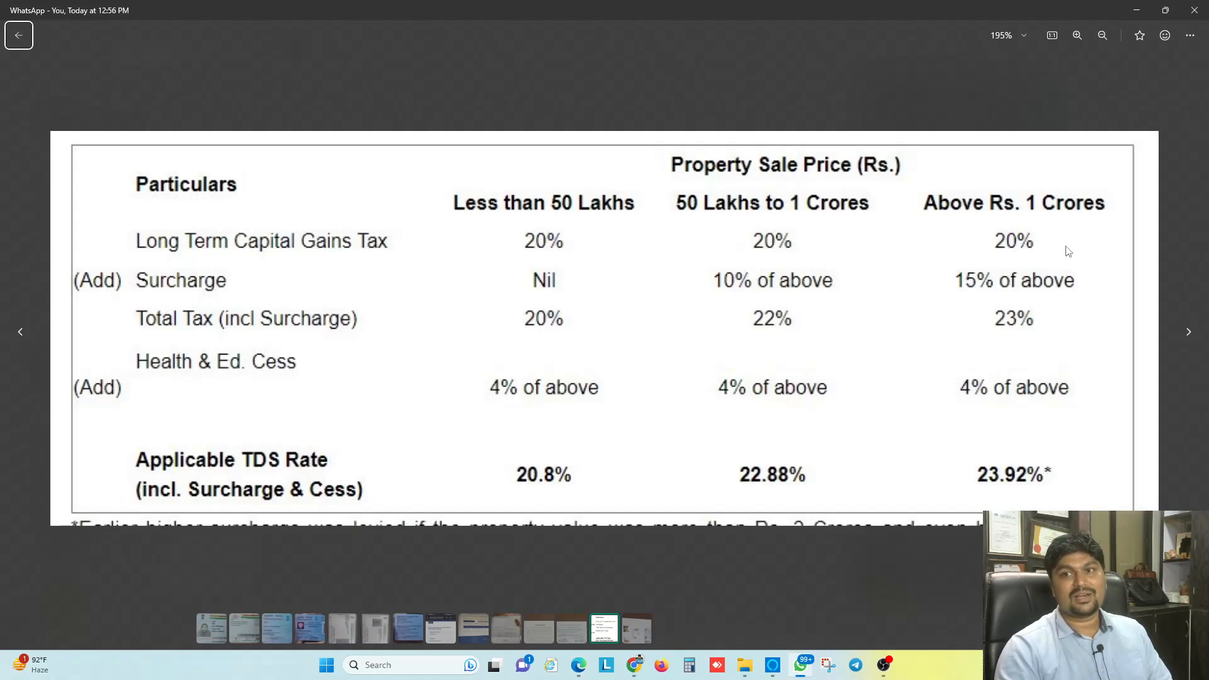
key("alt+Tab")
Step: Set the tax amount to 1,00,000 with major head Other than Company Deductee (0021), and continue to the payment details
left_click(925, 373)
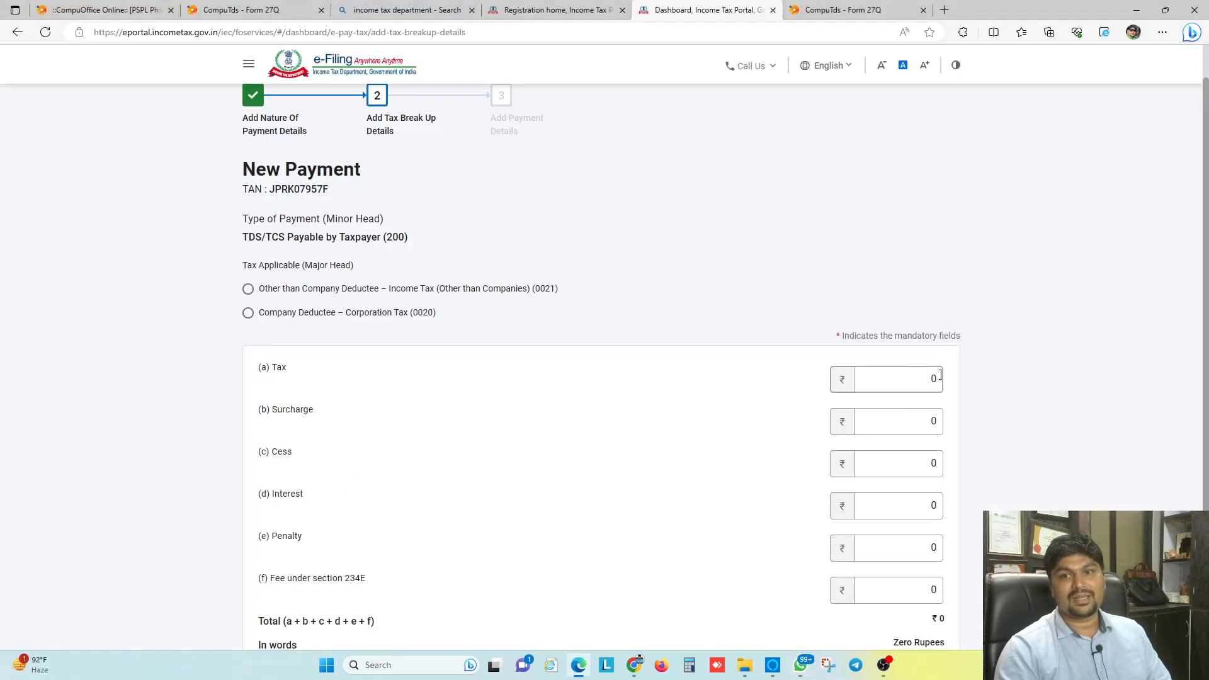
left_click(898, 418)
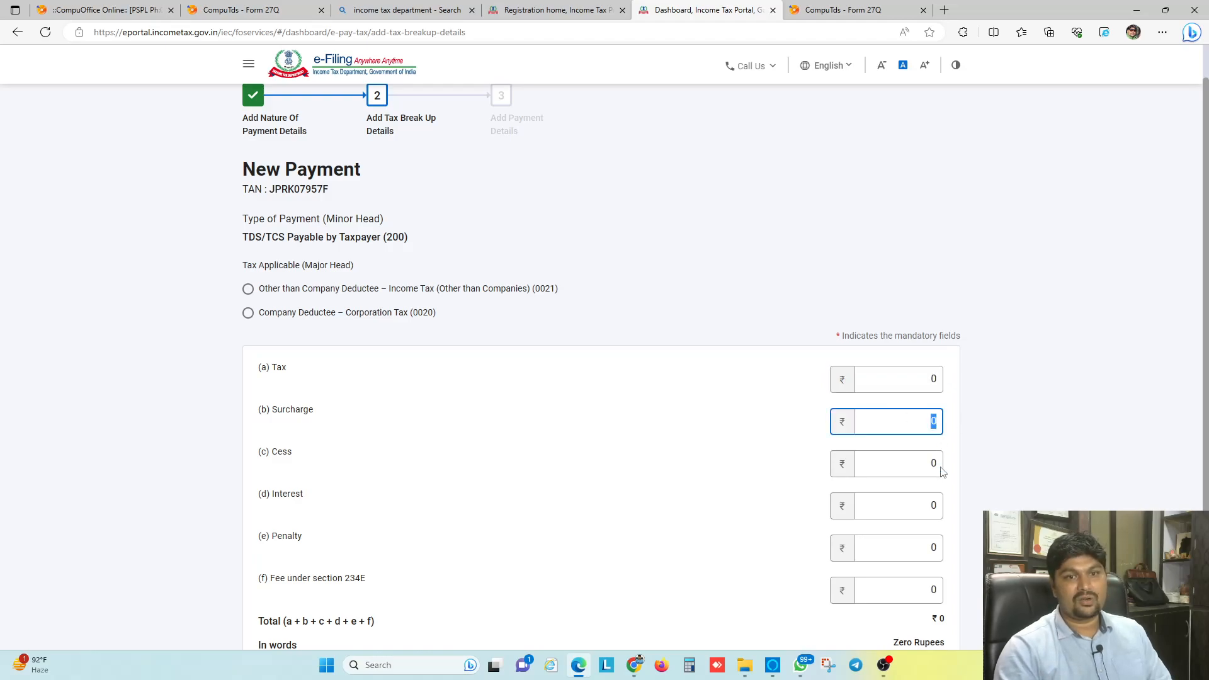
left_click(917, 466)
scroll(995, 444, "down", 2)
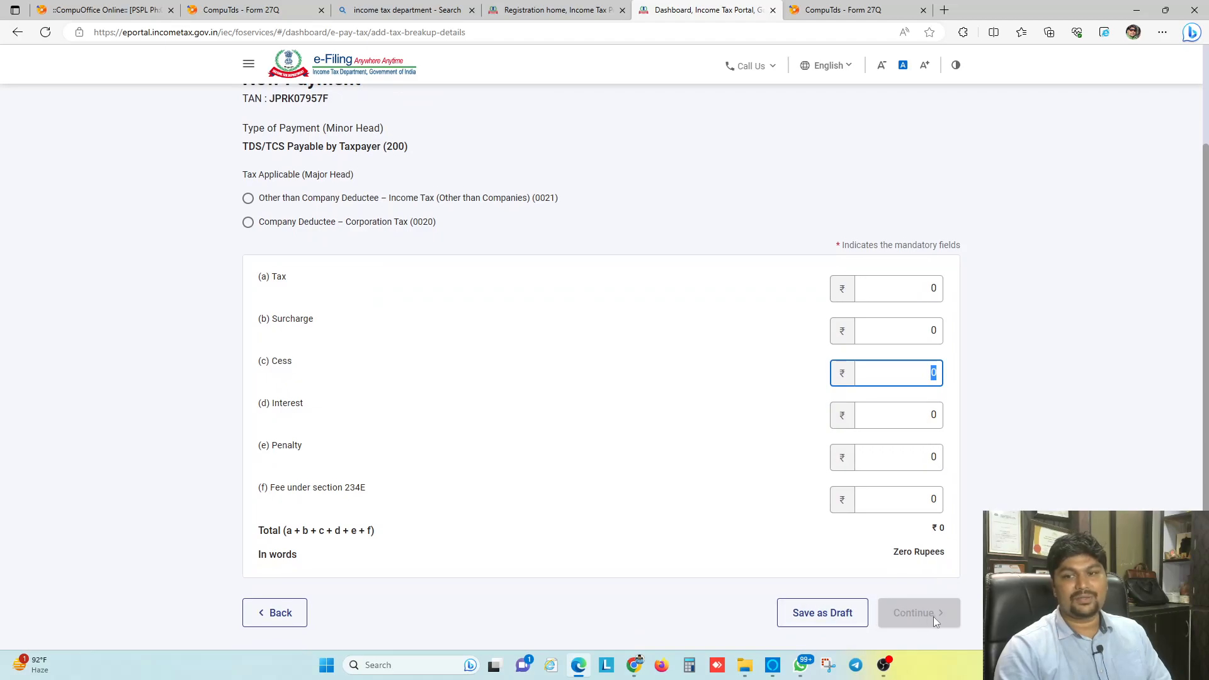
left_click(907, 287)
type("100000")
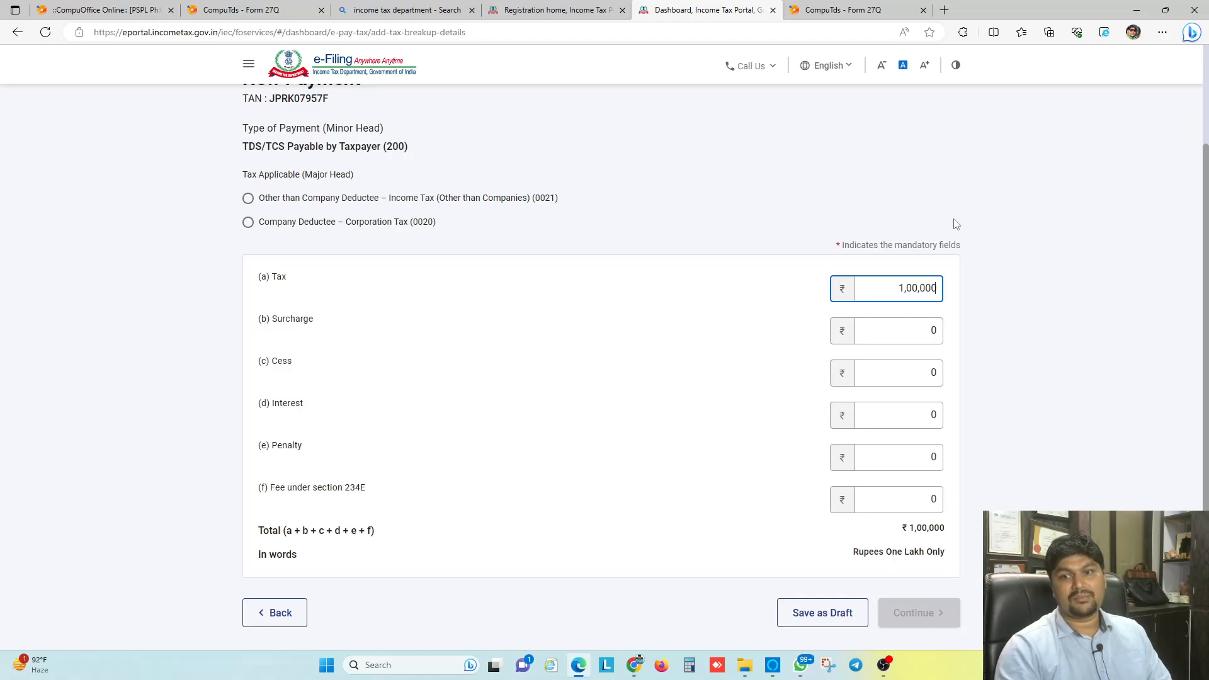
left_click(249, 200)
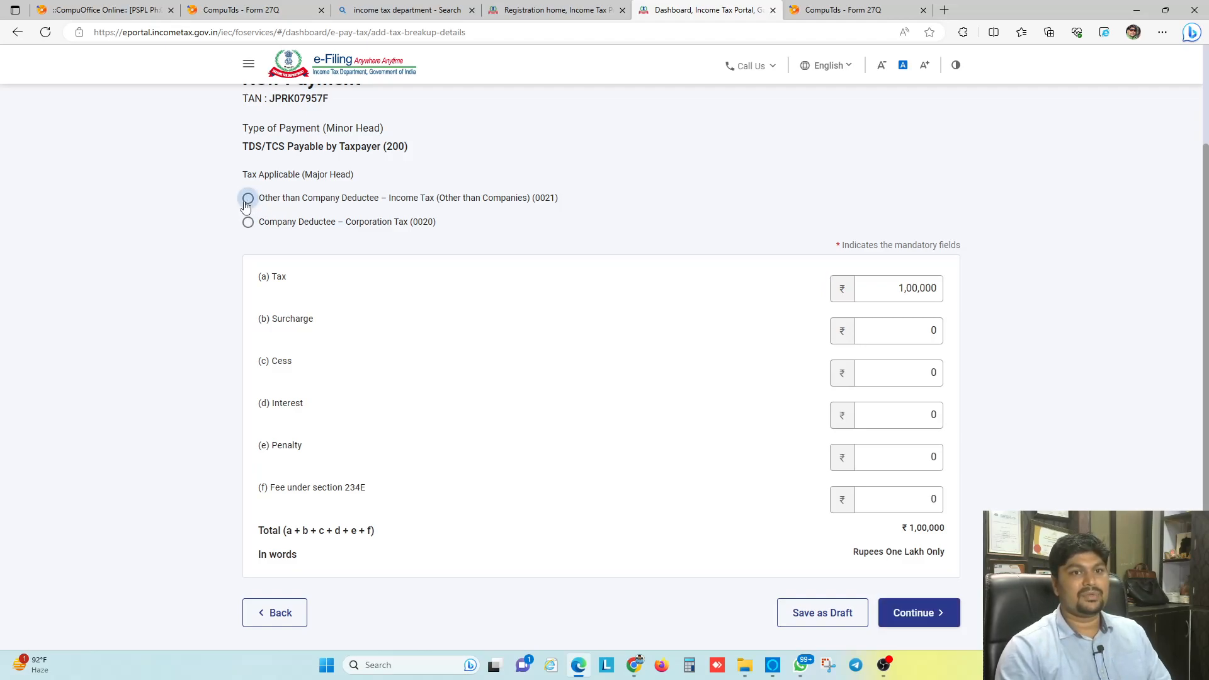
left_click(912, 612)
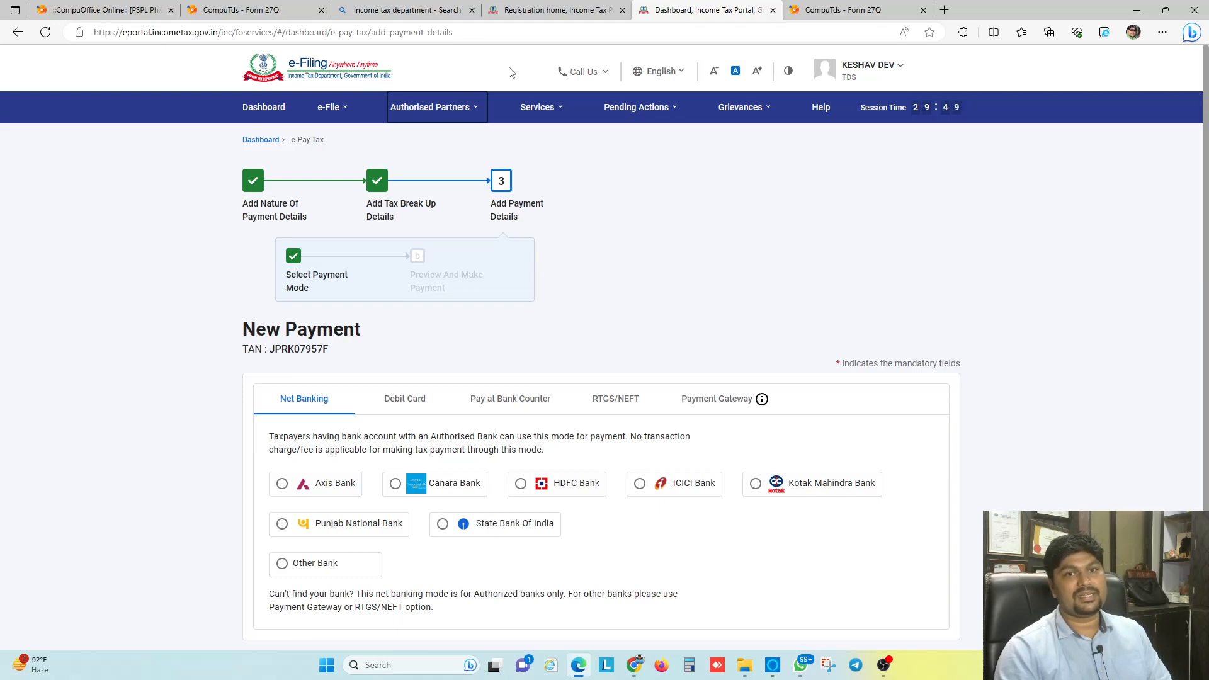
Step: Switch to CompuTds Form 27Q, view the Challan Entry & Adjustment screen, and return to the form's home page
key("alt+Tab")
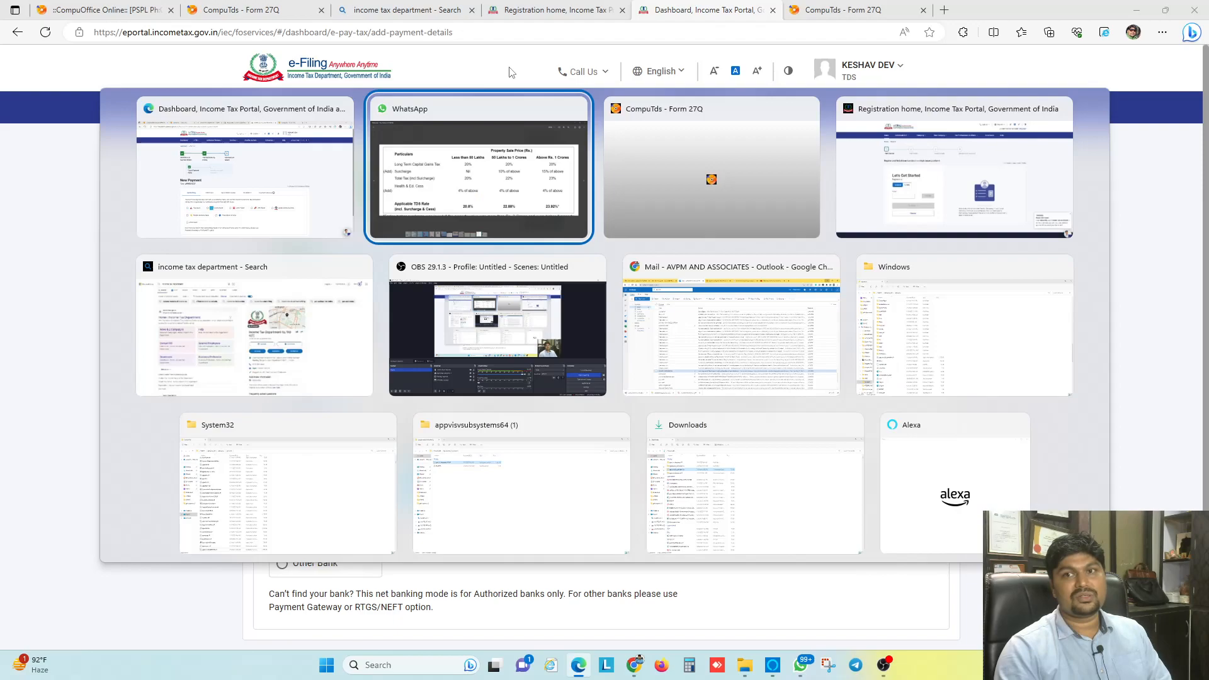
key("alt+Tab")
key("alt+Tab")
key("alt+Tab")
key("alt+Tab")
key("alt+Tab")
key("alt+Tab")
key("alt+Tab")
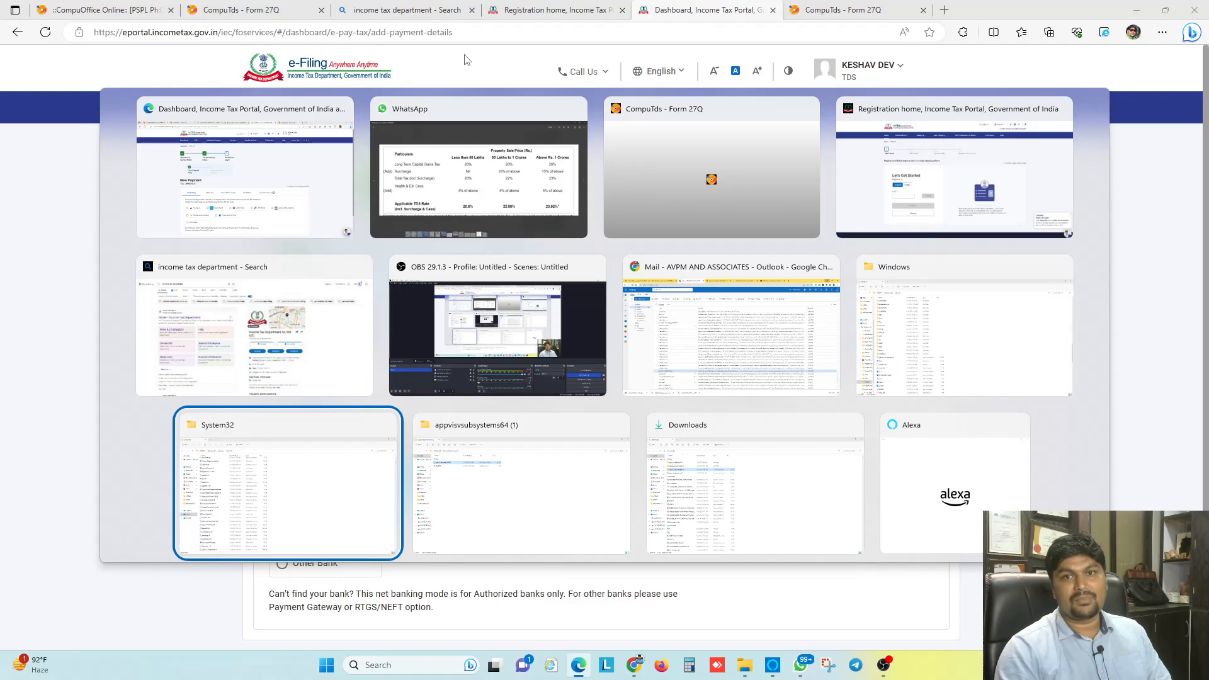
left_click(671, 196)
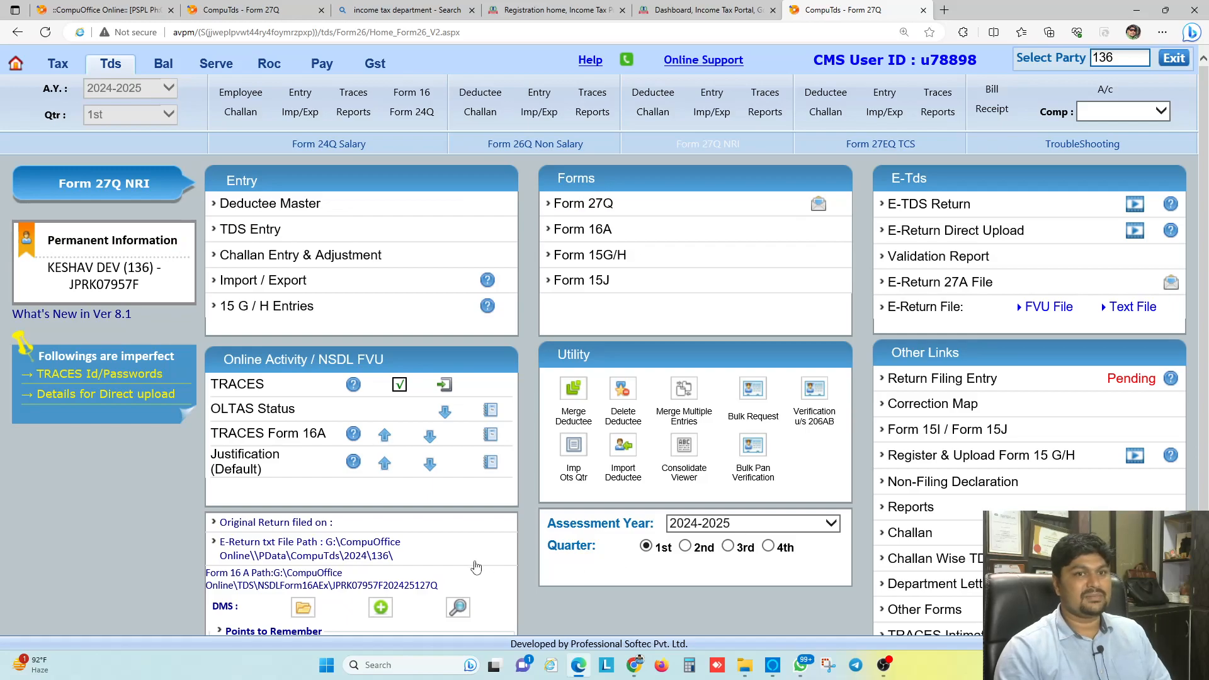
left_click(347, 263)
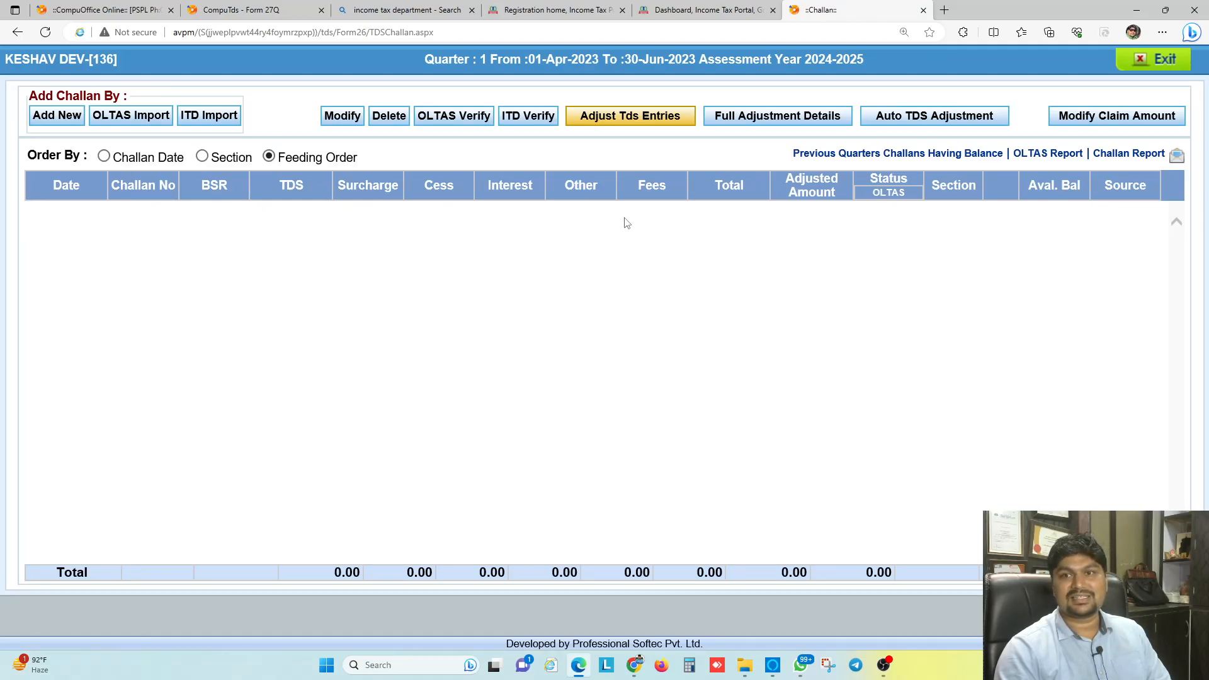
left_click(1170, 63)
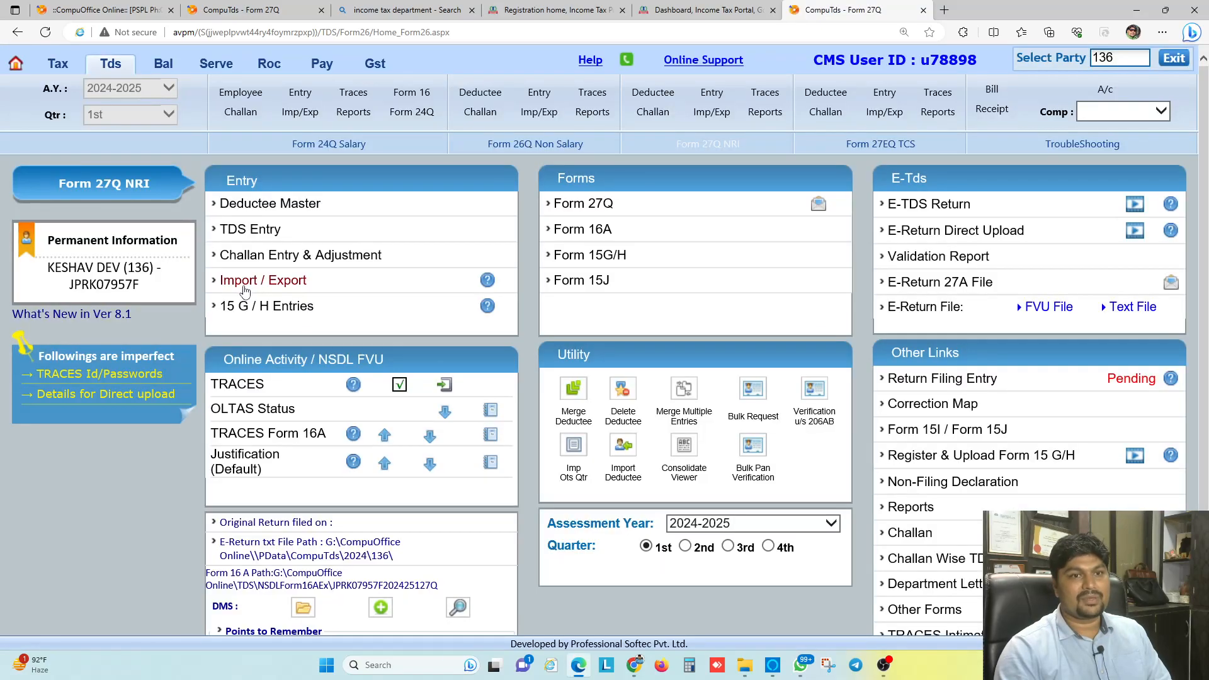
Step: Review the Form 27Q TDS entries, exit the list, and switch back to the portal's payment details
left_click(251, 232)
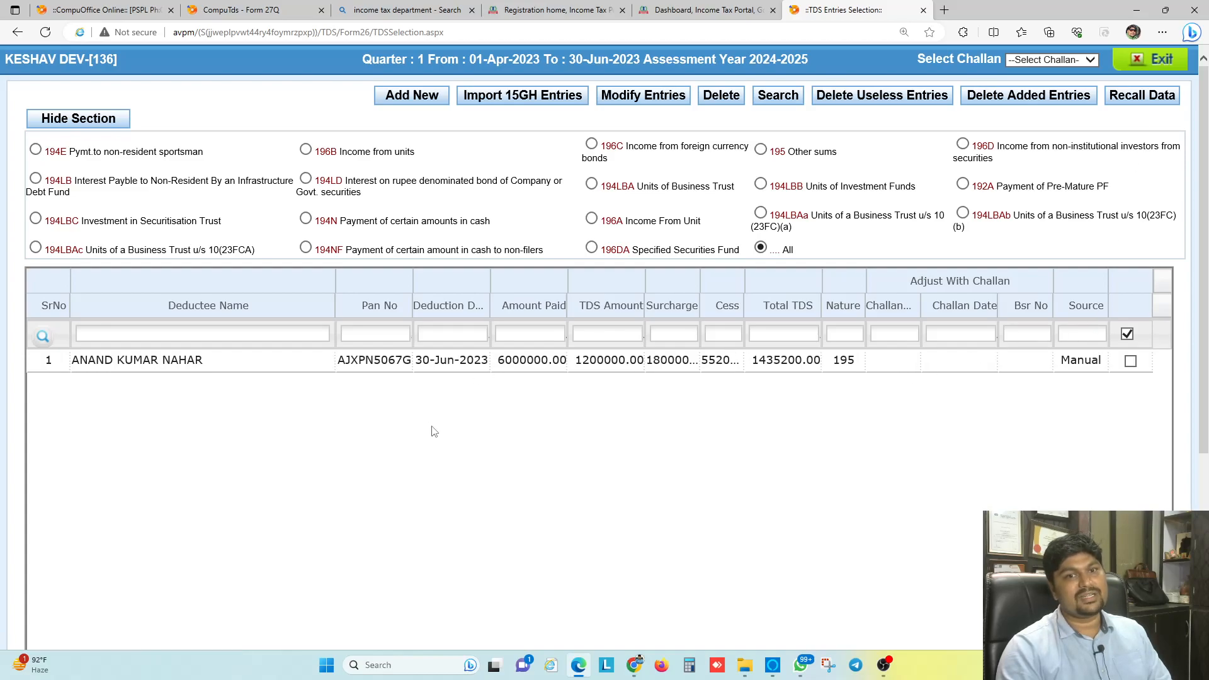
left_click(1163, 63)
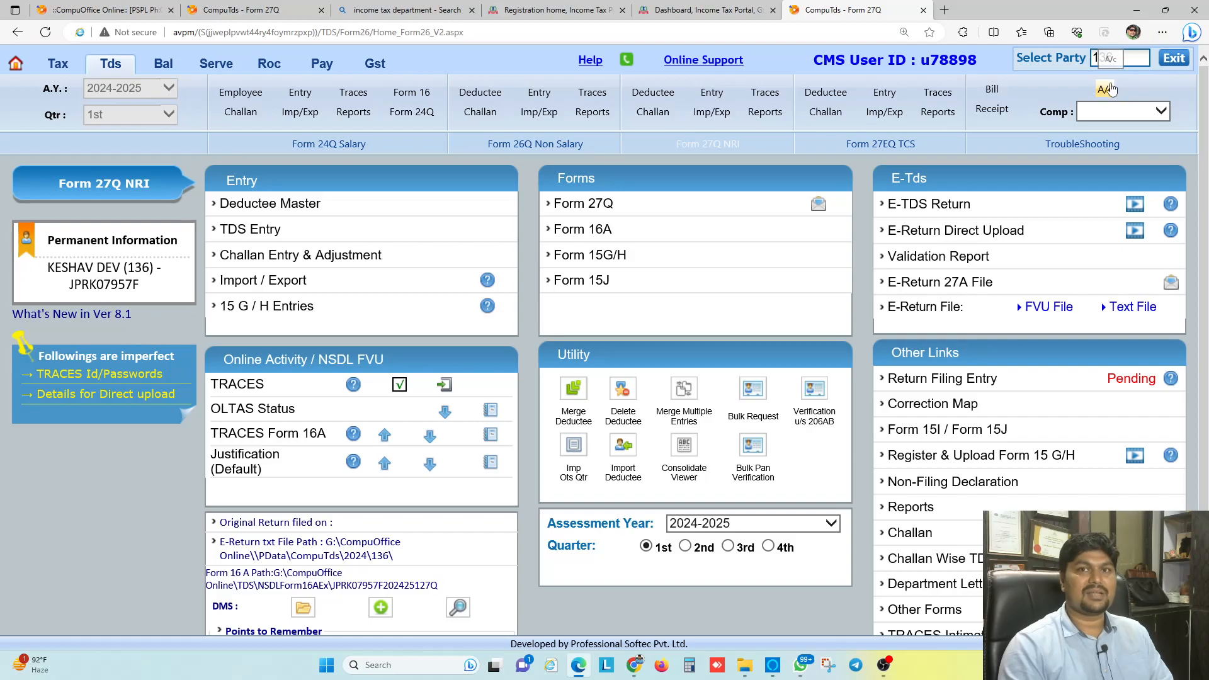
key("alt+Tab")
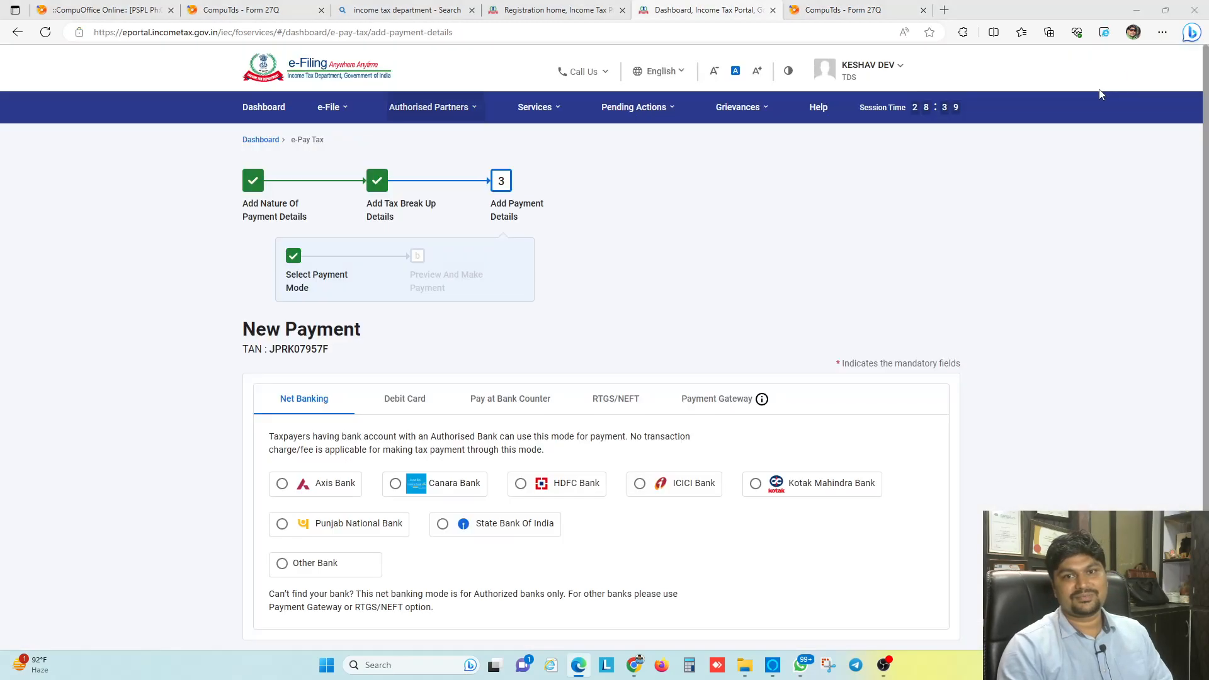